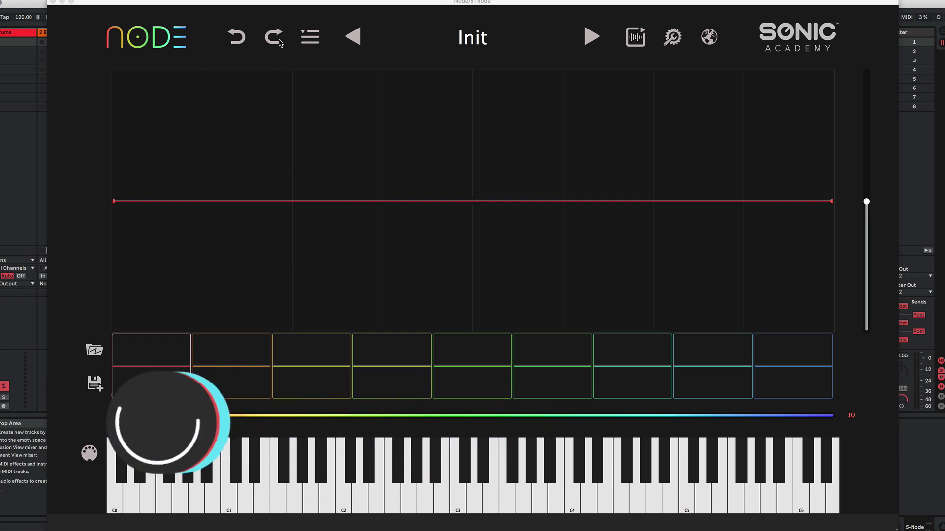
# Open Node's main menu and its factory preset list, showing Analog, Mega Morph and Saw-Sq-PWM
pyautogui.click(310, 37)
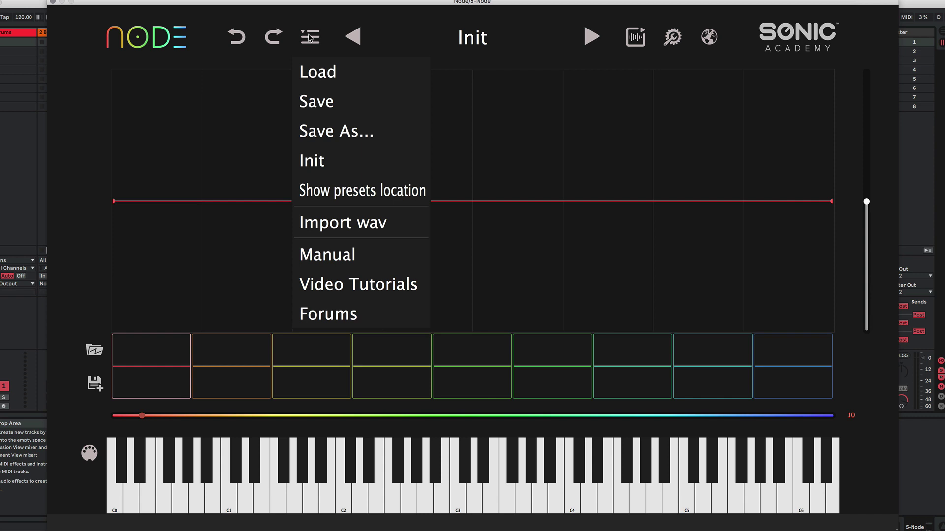
pyautogui.click(468, 38)
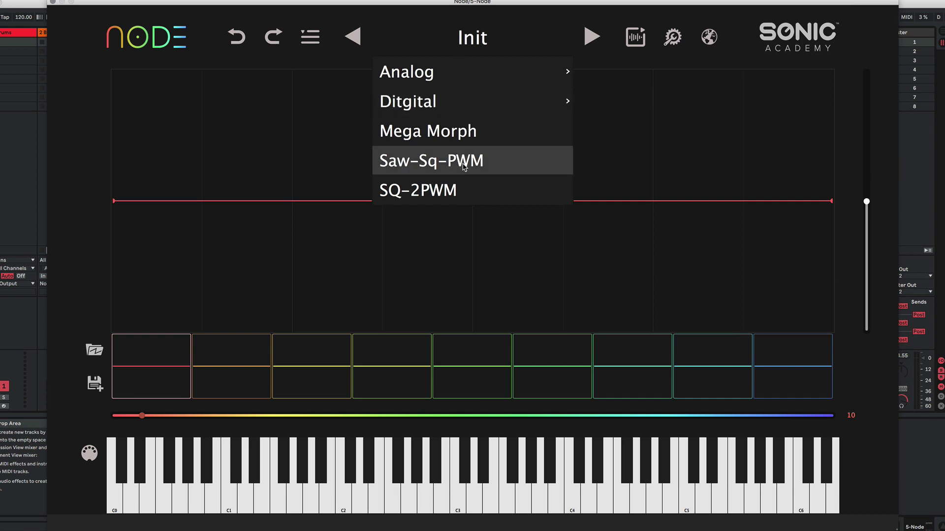
pyautogui.moveTo(472, 72)
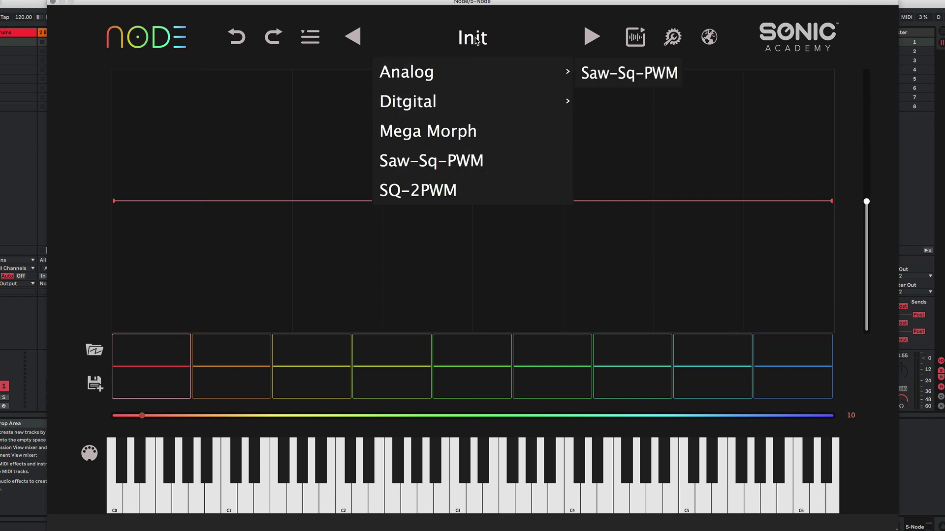
# Inspect the export paths' frame sizes and cancel the export, then review and close Paths settings
pyautogui.click(638, 39)
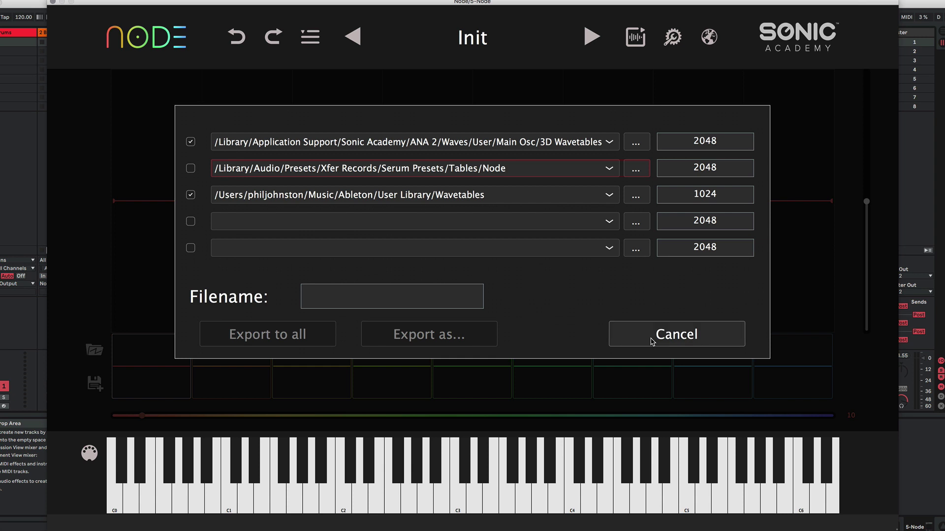
pyautogui.click(712, 142)
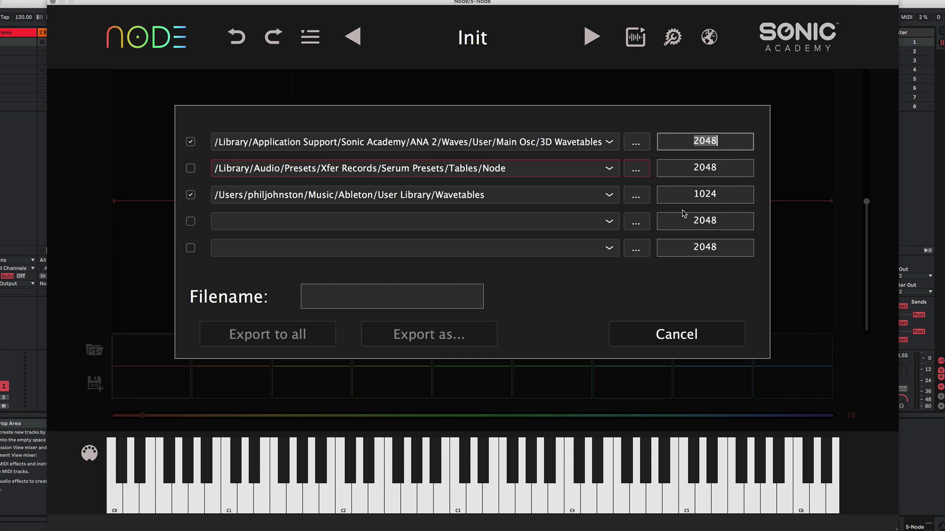
pyautogui.click(713, 169)
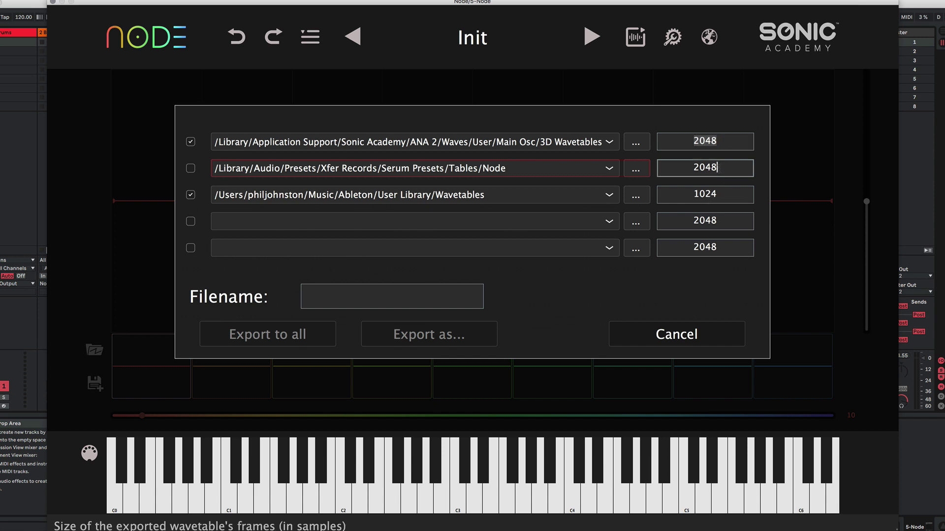
pyautogui.click(690, 339)
pyautogui.click(672, 38)
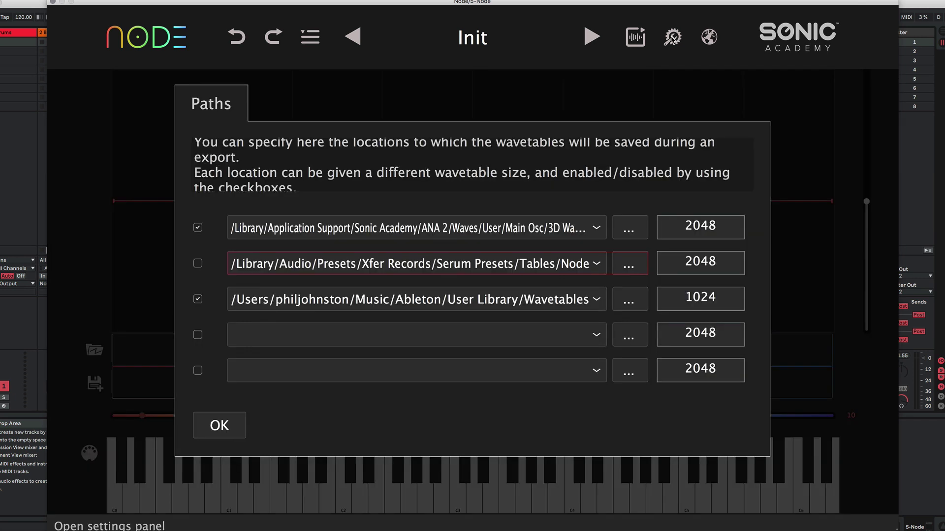
pyautogui.click(221, 435)
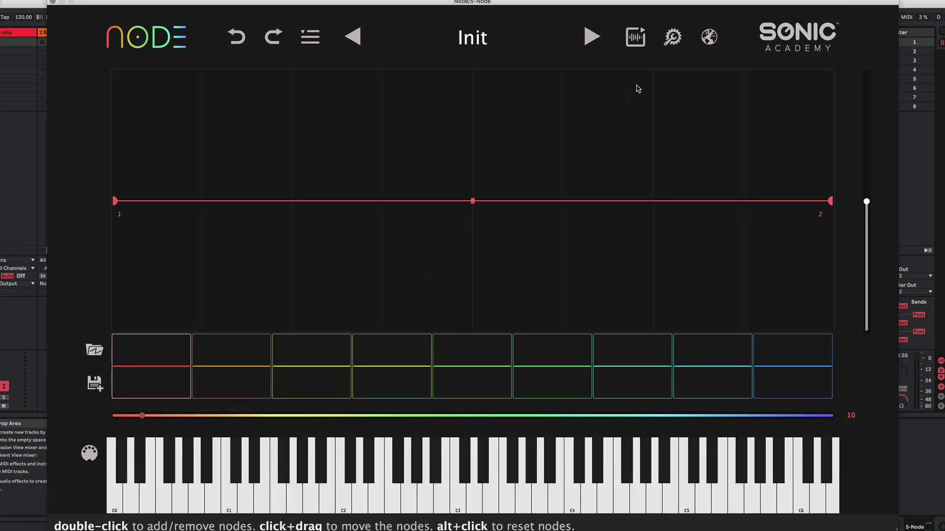
pyautogui.click(708, 37)
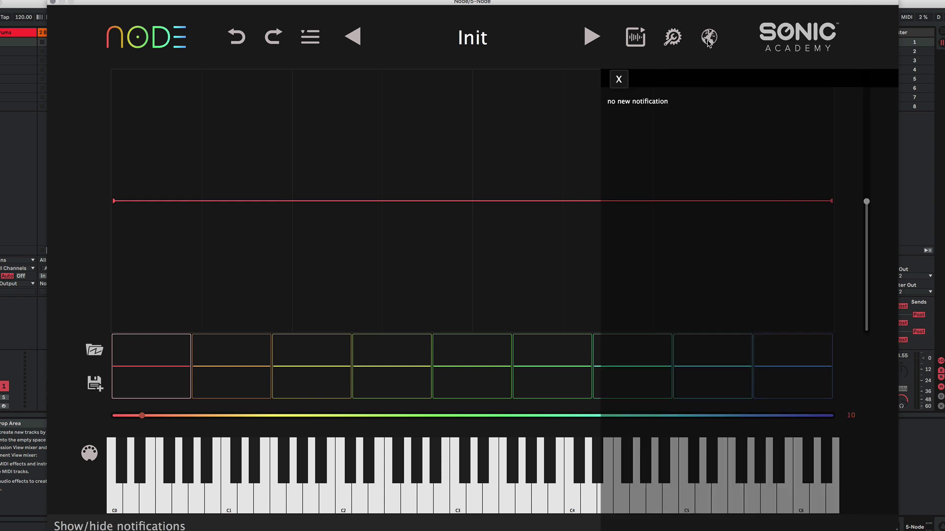
pyautogui.click(619, 80)
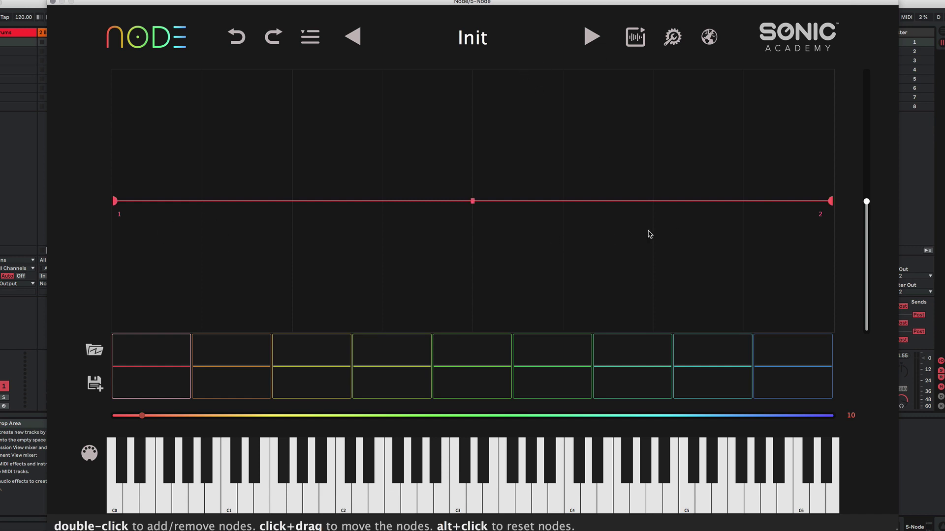
pyautogui.moveTo(866, 201)
pyautogui.mouseDown()
pyautogui.moveTo(866, 246)
pyautogui.moveTo(862, 204)
pyautogui.mouseUp()
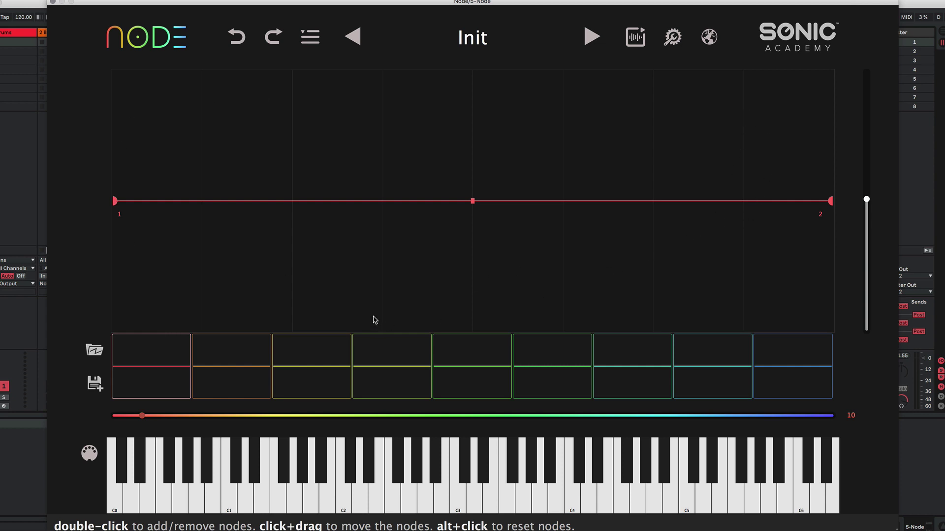
pyautogui.click(221, 380)
pyautogui.click(317, 371)
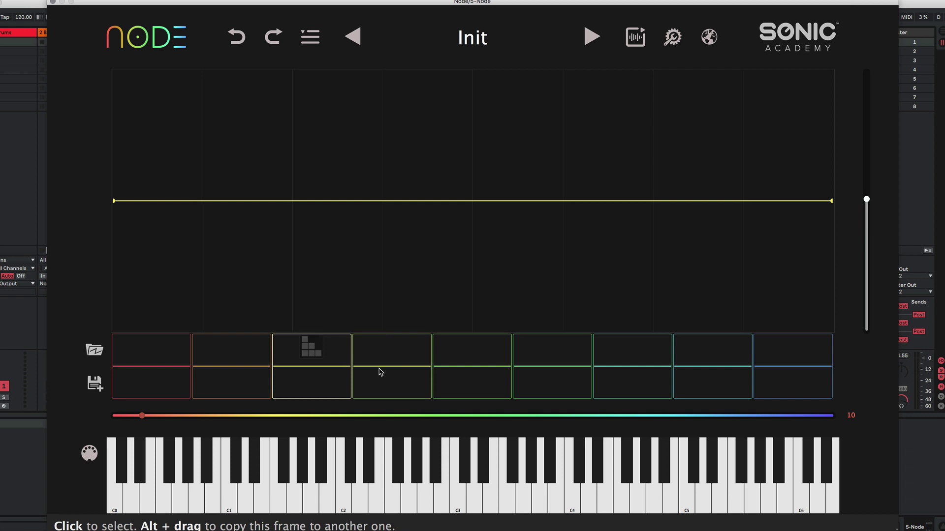
pyautogui.click(380, 372)
pyautogui.click(478, 372)
pyautogui.click(551, 373)
pyautogui.click(627, 374)
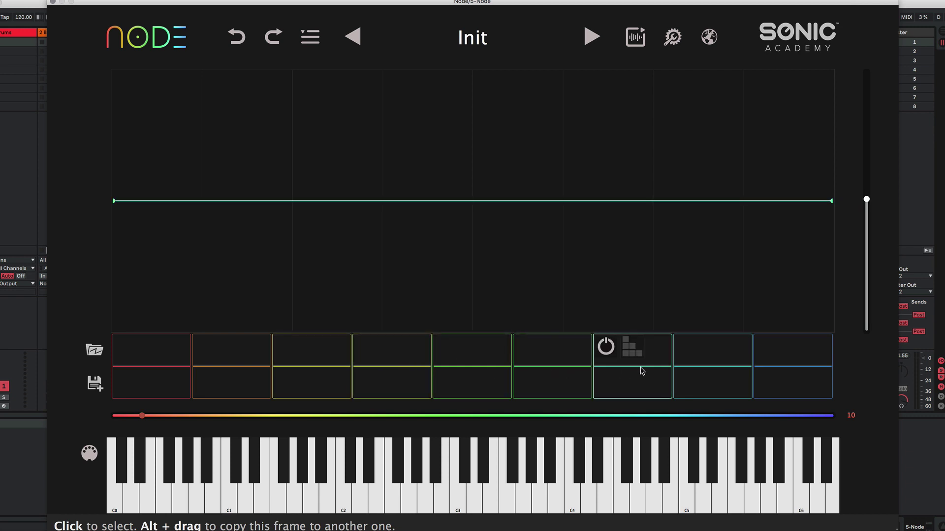
pyautogui.click(711, 374)
pyautogui.click(780, 375)
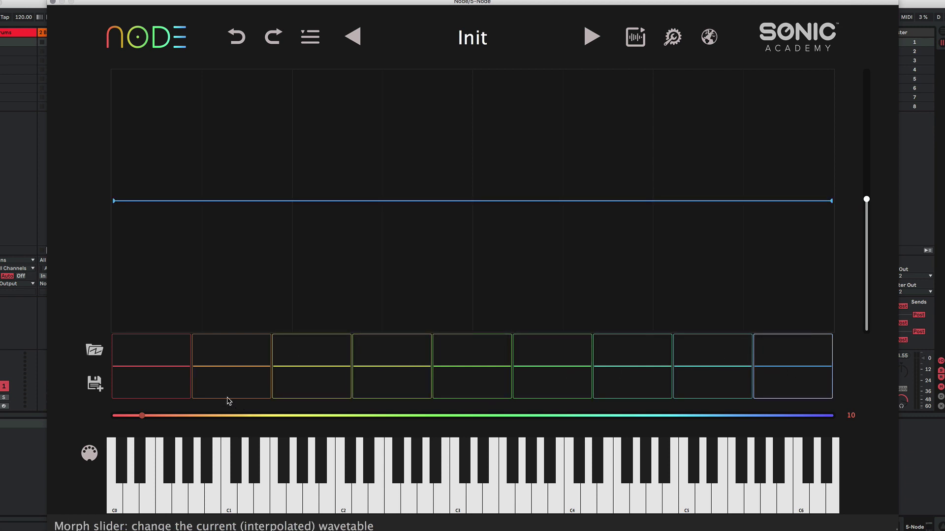
pyautogui.click(147, 384)
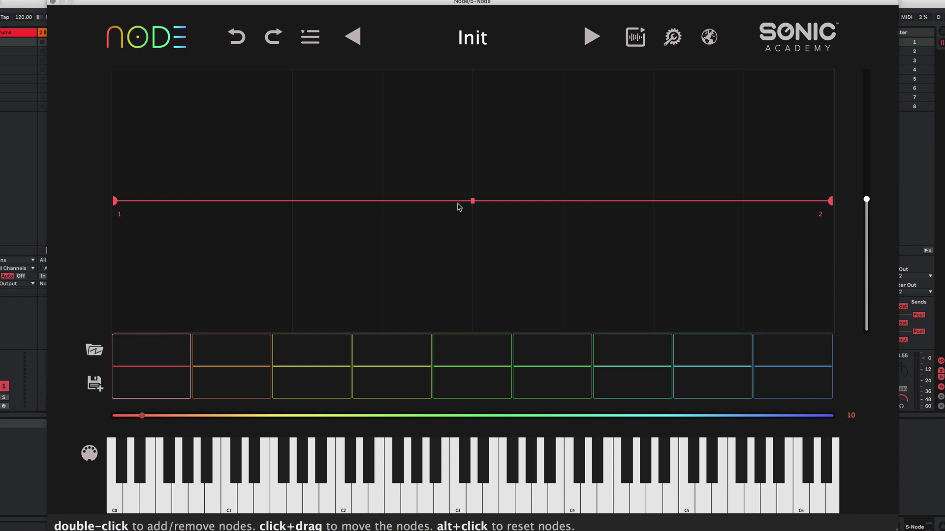
pyautogui.click(206, 462)
pyautogui.click(114, 492)
pyautogui.click(111, 495)
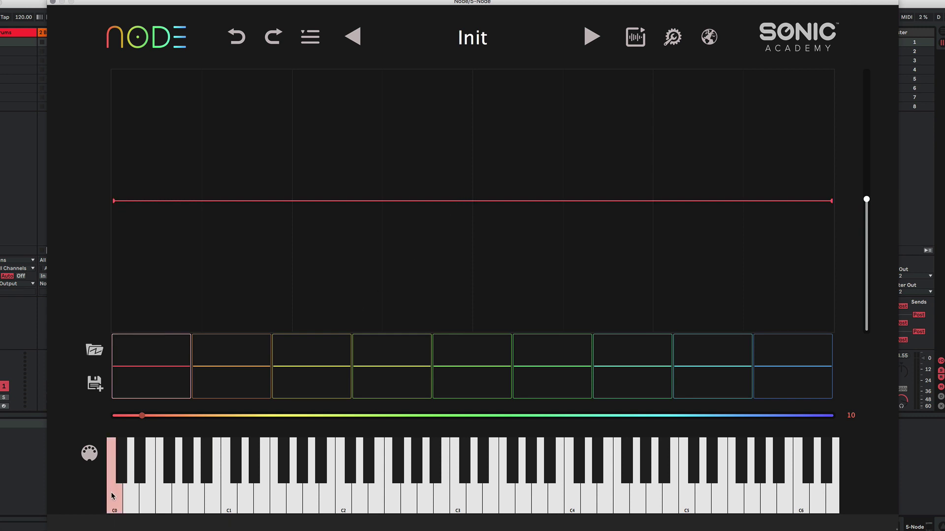
pyautogui.click(180, 482)
pyautogui.click(408, 480)
pyautogui.click(579, 463)
pyautogui.click(694, 463)
pyautogui.click(625, 462)
pyautogui.click(648, 476)
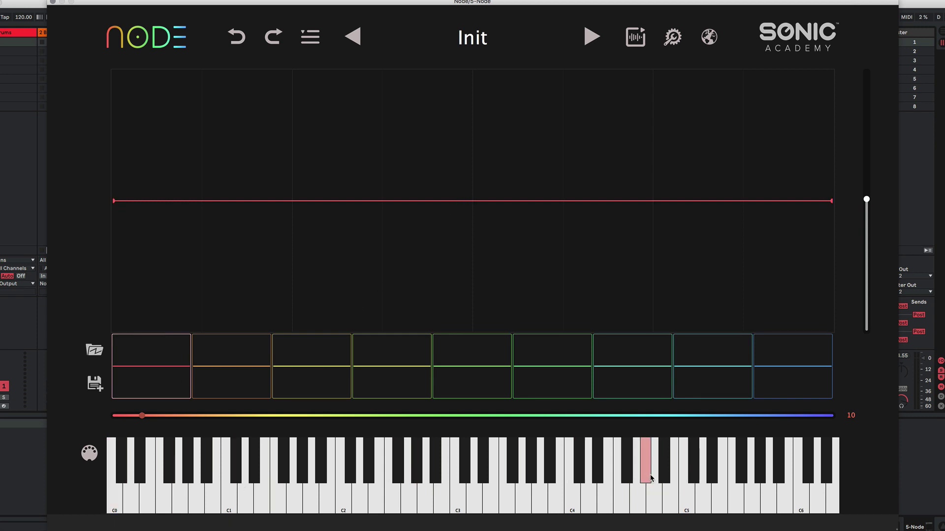
pyautogui.click(408, 477)
pyautogui.click(294, 477)
pyautogui.click(217, 473)
pyautogui.click(196, 492)
pyautogui.click(163, 472)
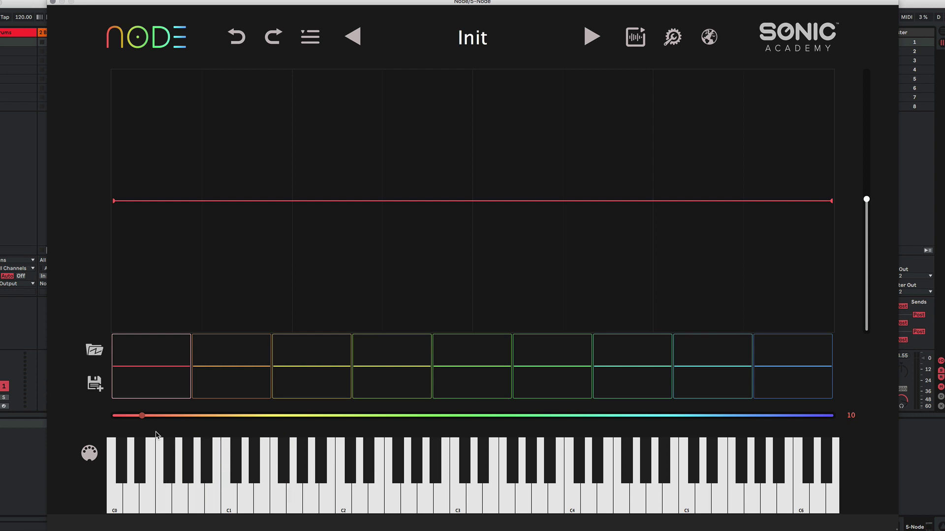
# Close the 2D wavetable browser without importing, then add a middle node to frame 1's flat line
pyautogui.click(95, 349)
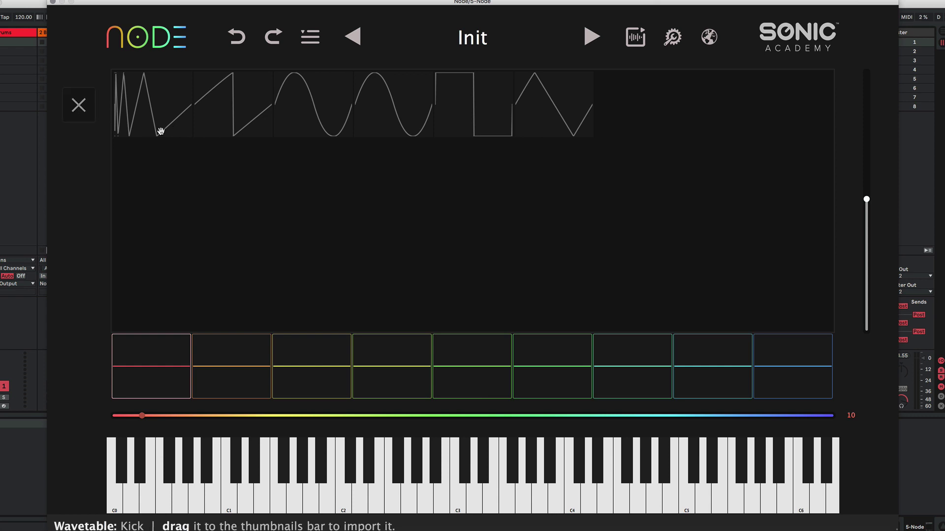
pyautogui.click(78, 105)
pyautogui.click(146, 457)
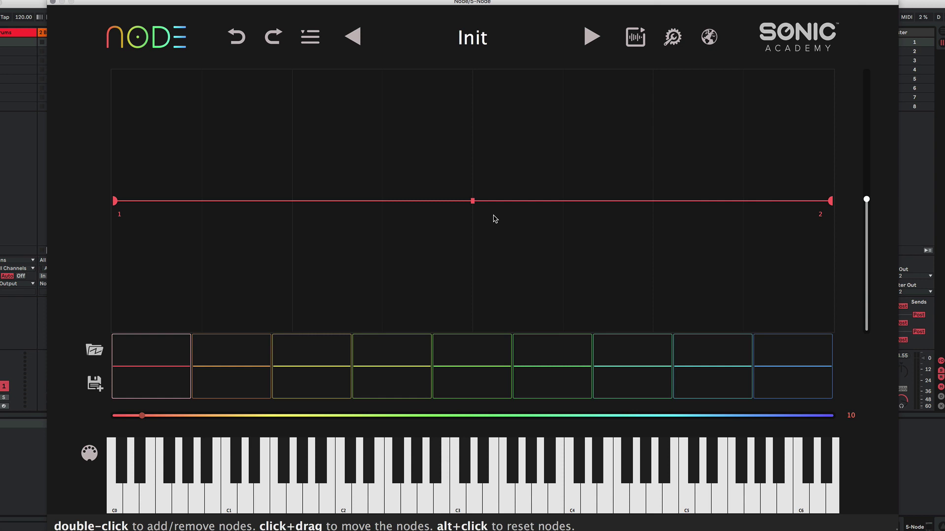
# Shape frame 1 into a sawtooth: mid-cycle peak, vertical drop to the bottom, morph at 0
pyautogui.doubleClick(488, 202)
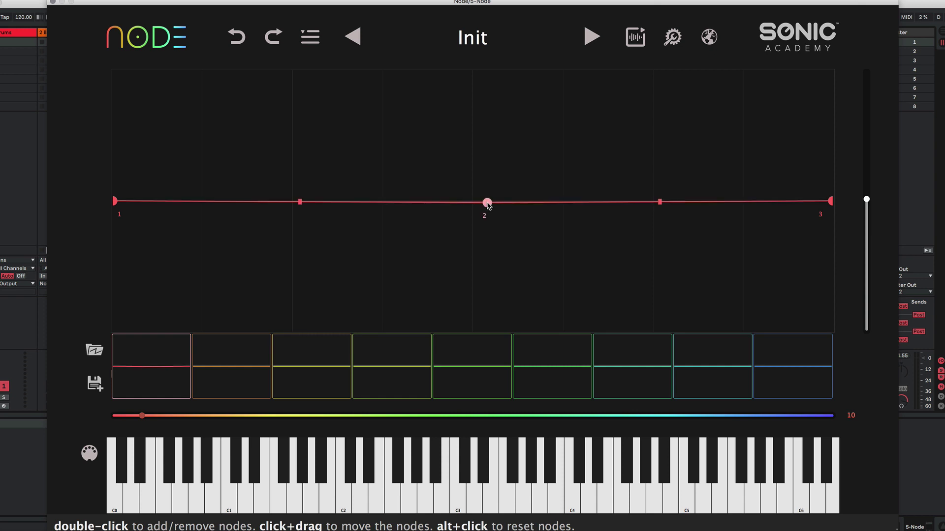
pyautogui.moveTo(487, 203); pyautogui.dragTo(472, 68)
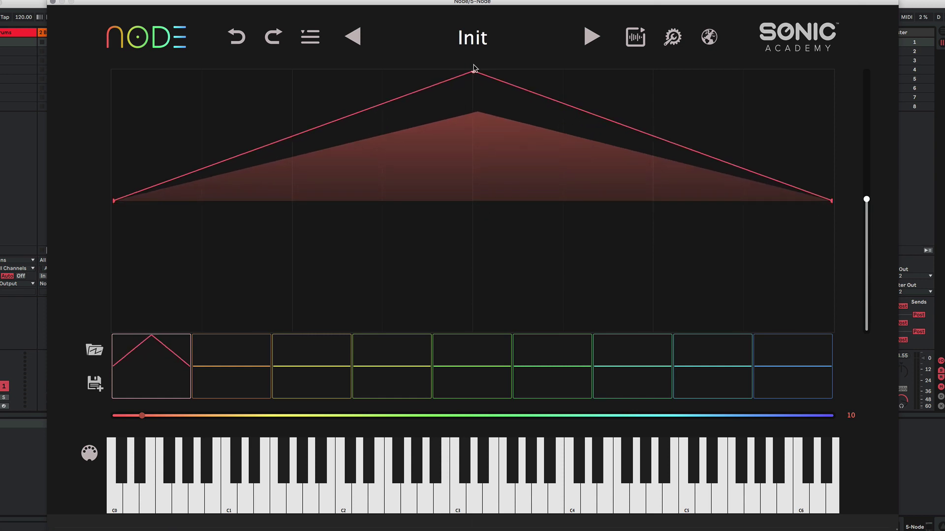
pyautogui.doubleClick(535, 94)
pyautogui.moveTo(535, 93); pyautogui.dragTo(452, 333)
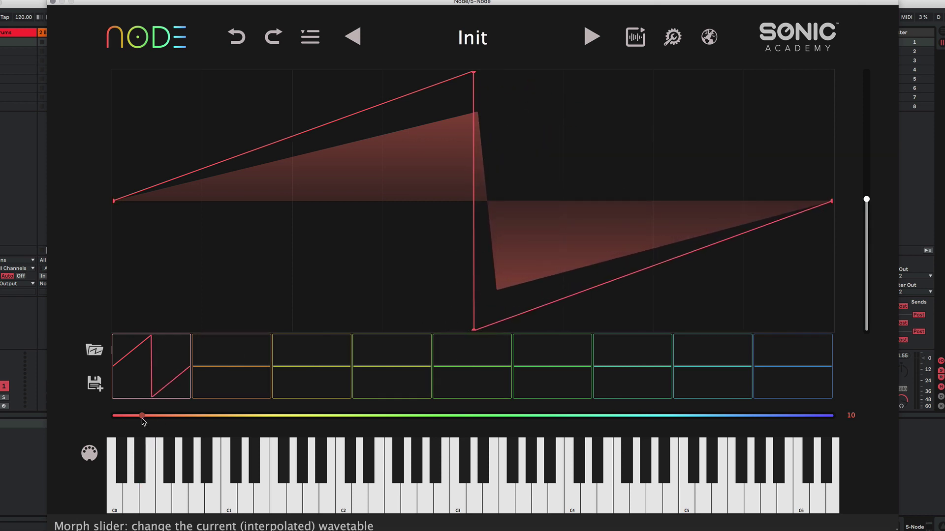
pyautogui.moveTo(143, 416); pyautogui.dragTo(112, 416)
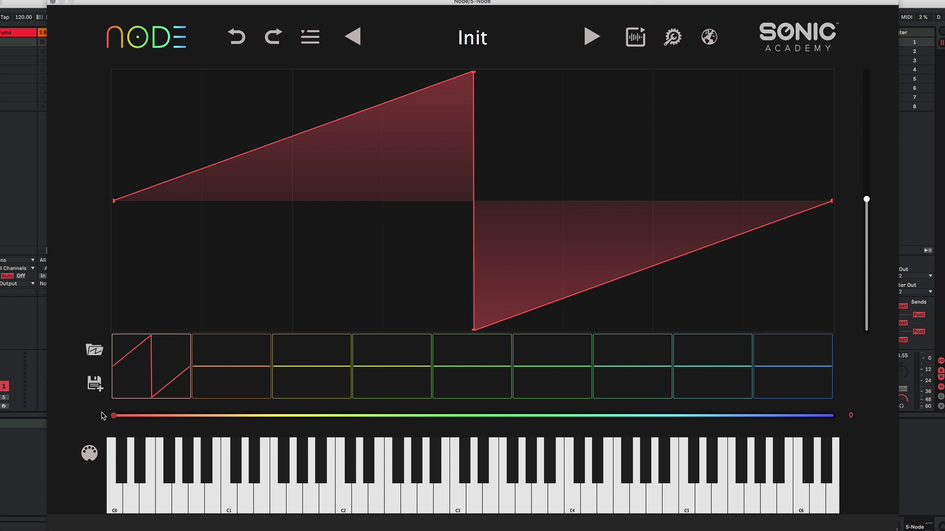
pyautogui.moveTo(351, 167)
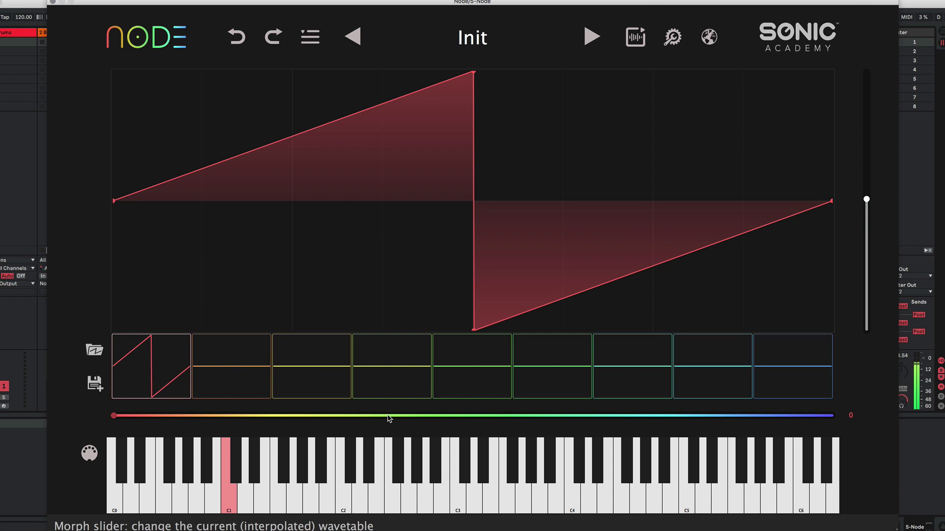
pyautogui.moveTo(449, 267)
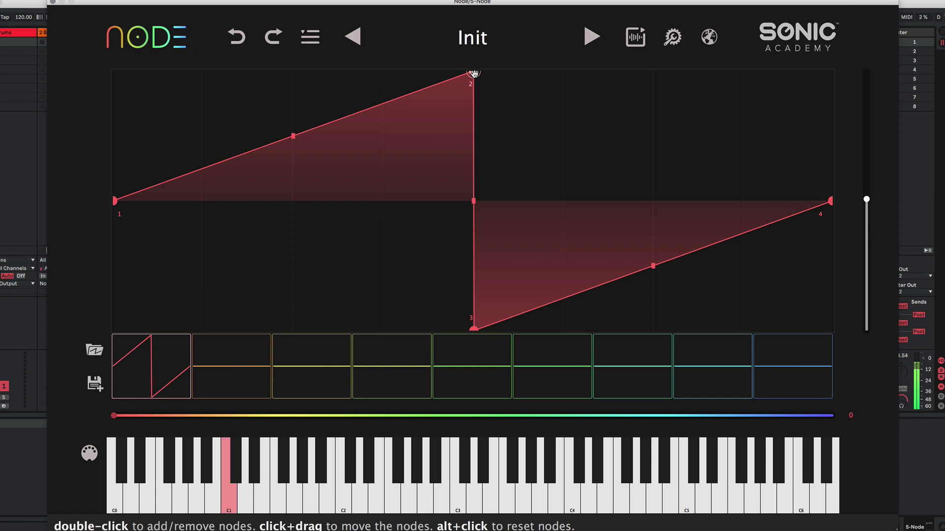
# Bend the sawtooth's curves into a thin saw with an exponential rise and quick decay
pyautogui.moveTo(474, 73); pyautogui.dragTo(291, 51)
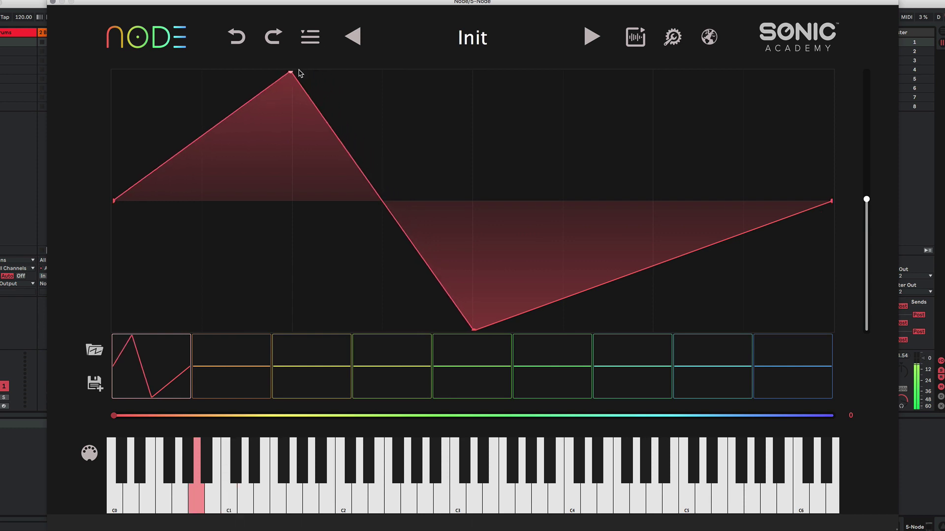
pyautogui.moveTo(203, 138); pyautogui.dragTo(192, 90)
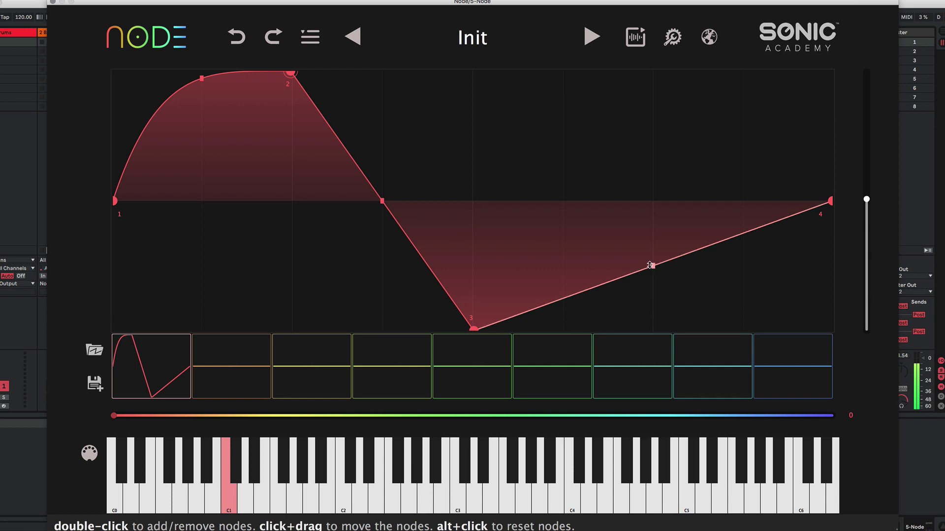
pyautogui.moveTo(650, 265); pyautogui.dragTo(653, 329)
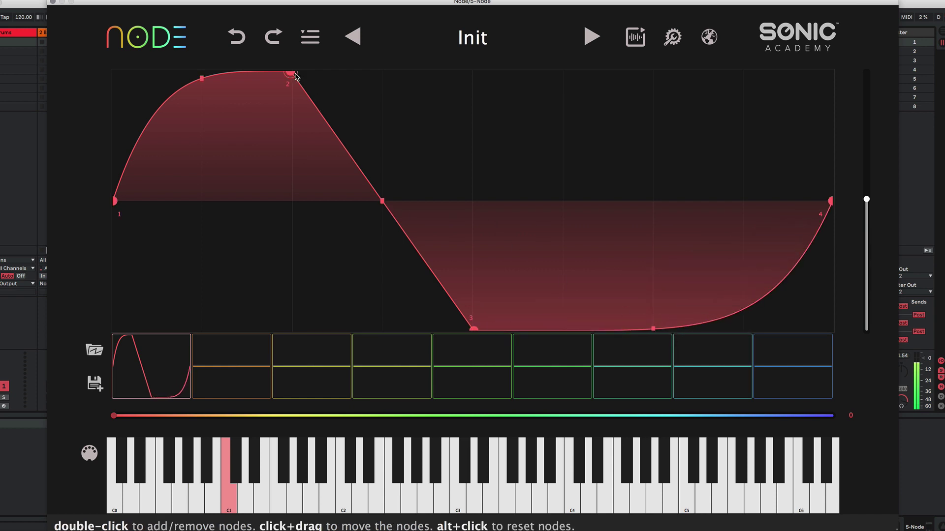
pyautogui.moveTo(296, 75); pyautogui.dragTo(472, 57)
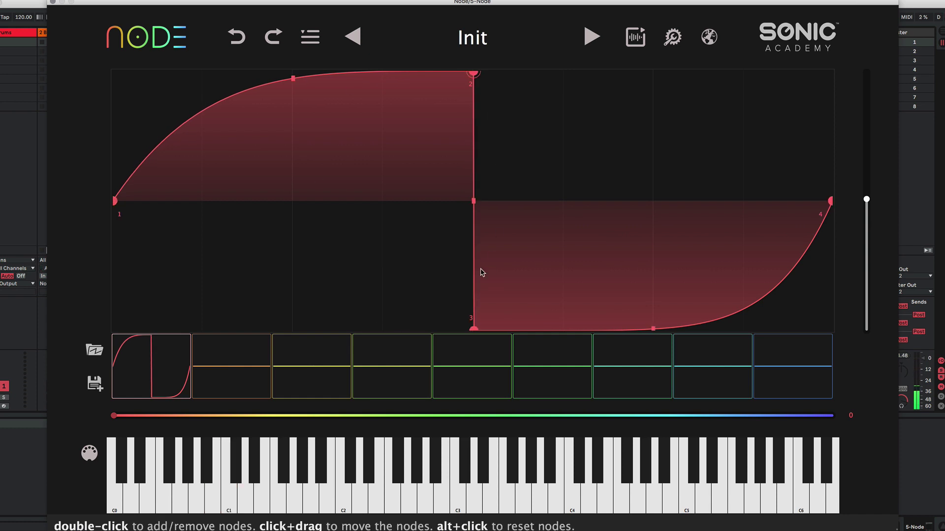
pyautogui.moveTo(654, 326); pyautogui.dragTo(614, 190)
pyautogui.moveTo(294, 90); pyautogui.dragTo(331, 173)
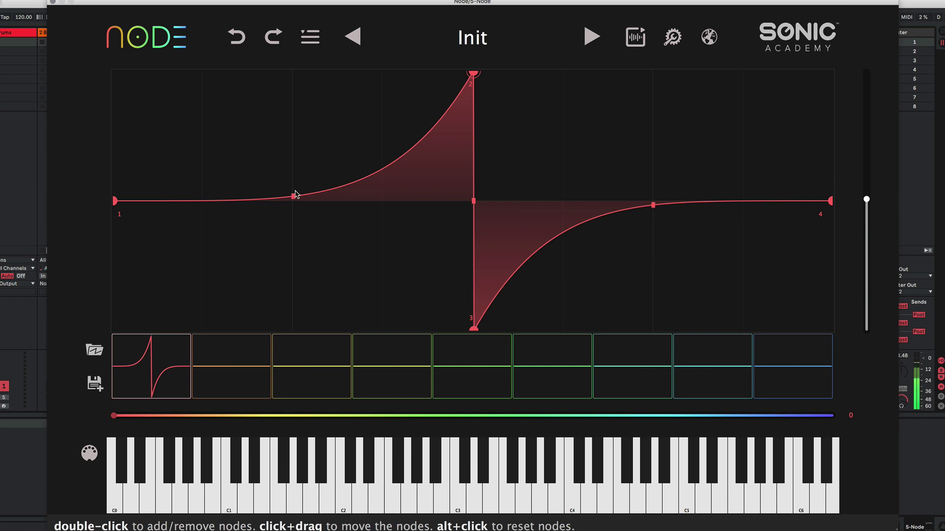
pyautogui.moveTo(294, 198); pyautogui.dragTo(296, 225)
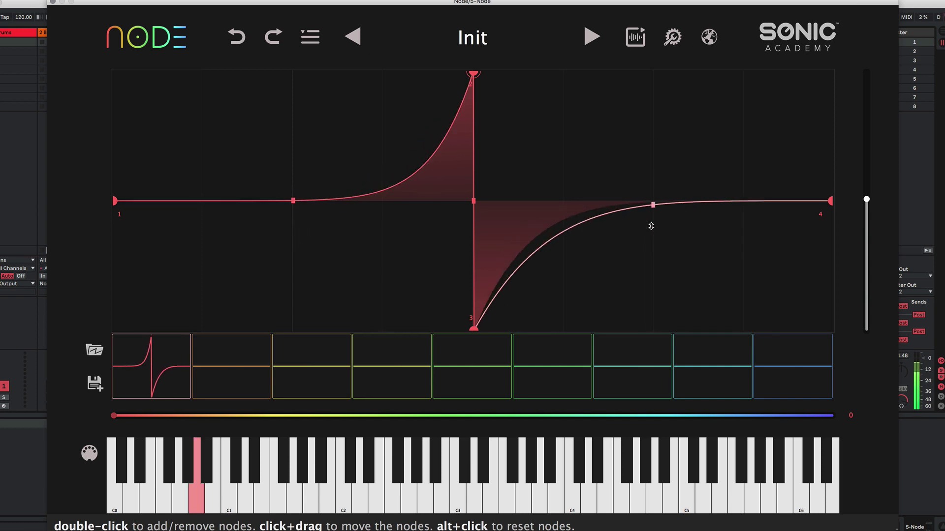
pyautogui.moveTo(649, 219); pyautogui.dragTo(659, 312)
# Copy a rounded fat-saw version of frame 1 into slot 2, then restore frame 1's thin spike
pyautogui.moveTo(304, 200); pyautogui.dragTo(305, 62)
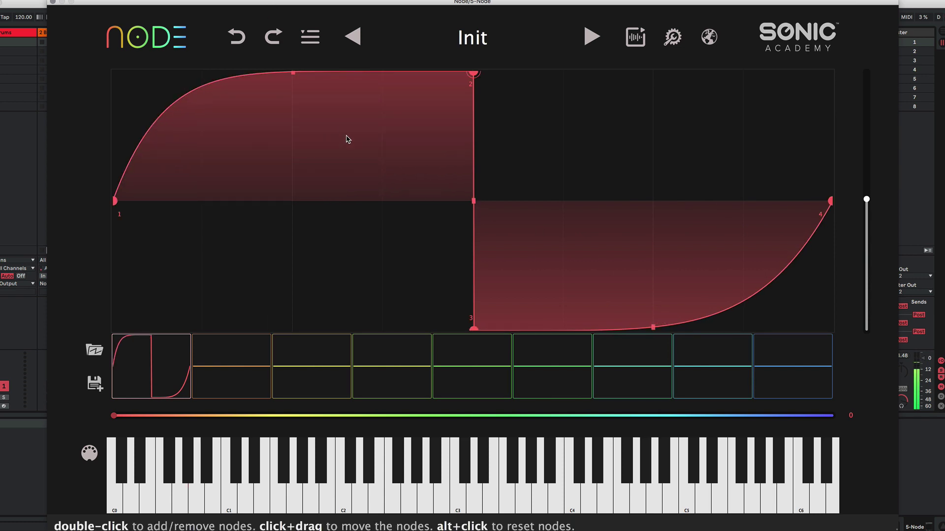
pyautogui.moveTo(159, 400)
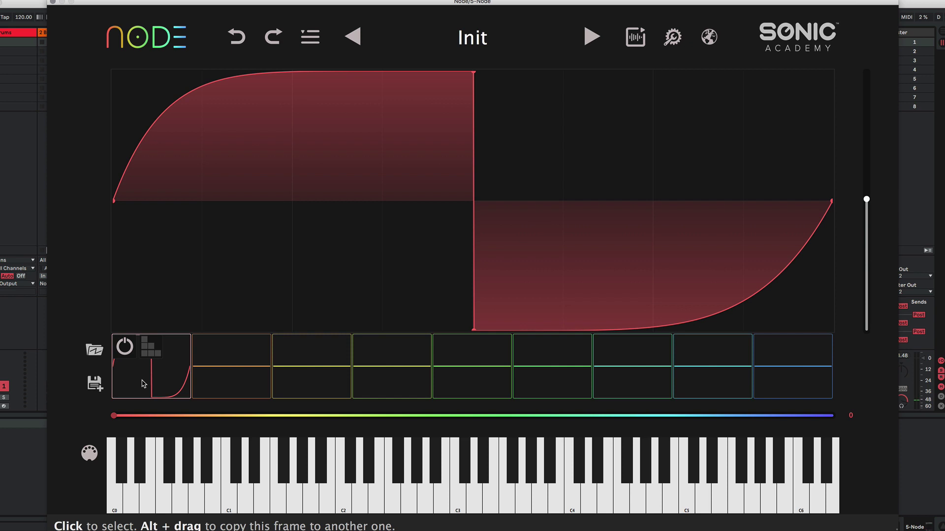
pyautogui.moveTo(138, 378); pyautogui.dragTo(217, 371)
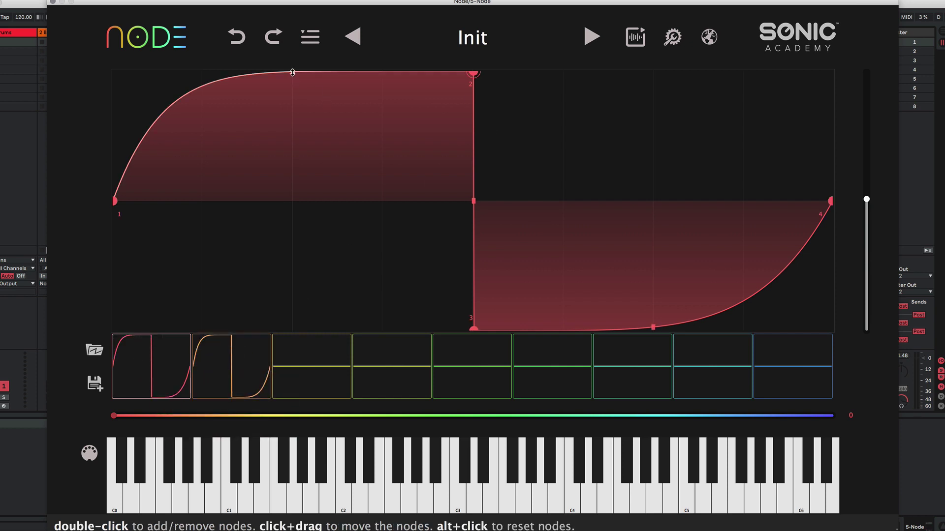
pyautogui.moveTo(293, 72); pyautogui.dragTo(358, 319)
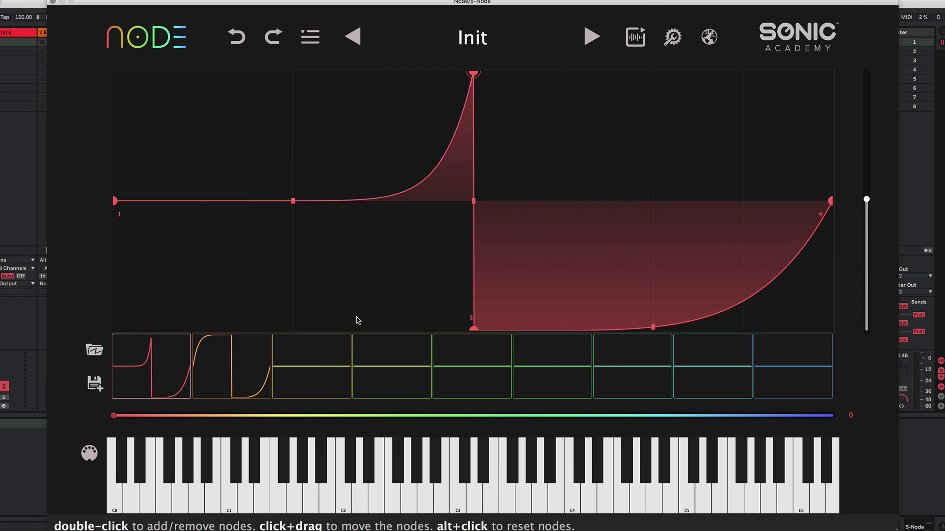
pyautogui.moveTo(652, 325); pyautogui.dragTo(584, 145)
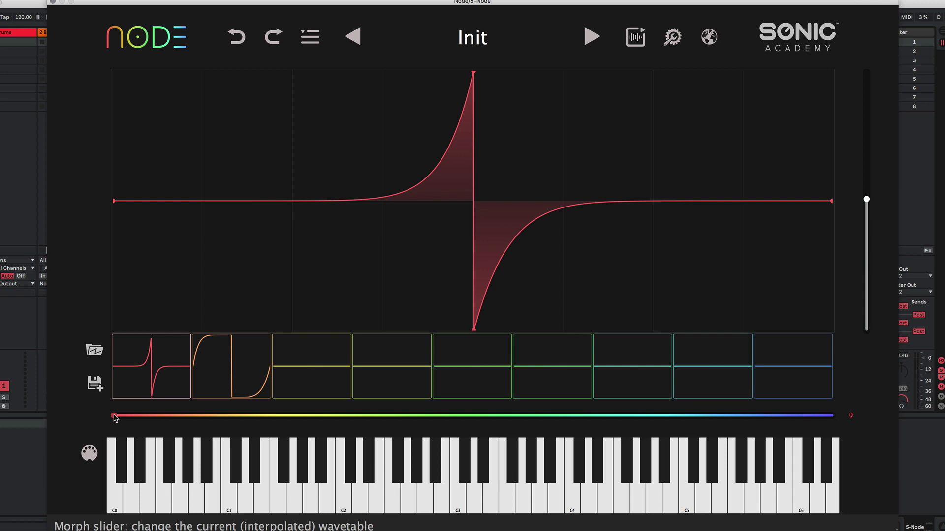
# Sweep the Morph slider toward frame 2 and back, leaving it at 23
pyautogui.moveTo(115, 417); pyautogui.dragTo(195, 416)
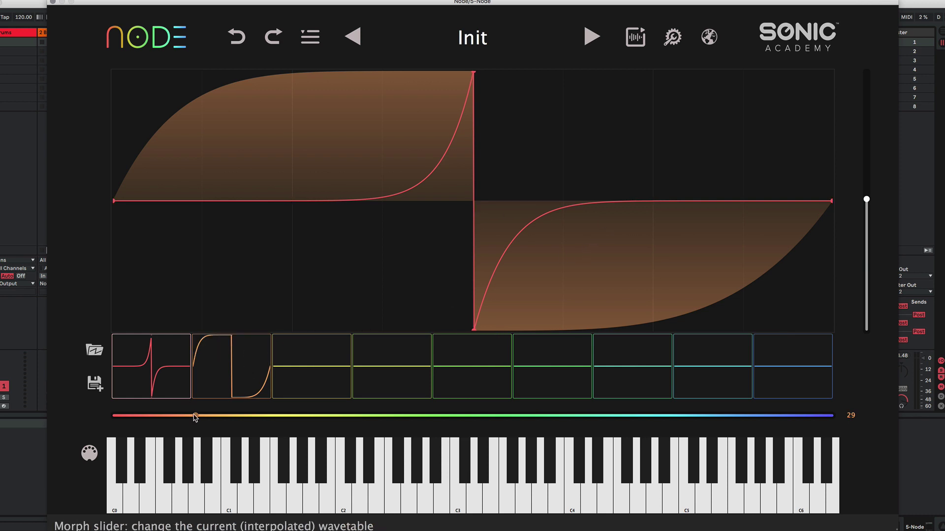
pyautogui.moveTo(196, 418)
pyautogui.mouseDown()
pyautogui.moveTo(116, 416)
pyautogui.moveTo(181, 416)
pyautogui.mouseUp()
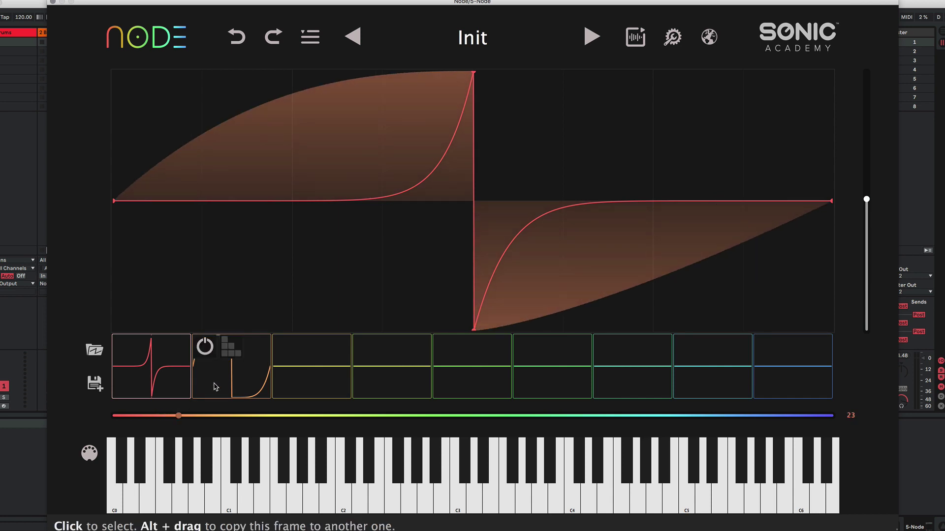
# Copy frame 2 into slot 3 and move its peak and bottom nodes to the far right
pyautogui.moveTo(223, 382); pyautogui.dragTo(285, 344)
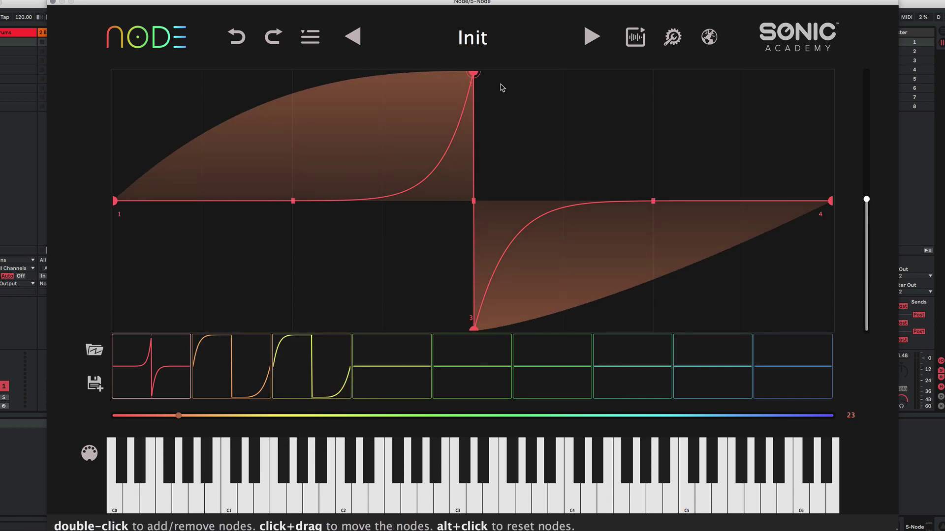
pyautogui.click(347, 344)
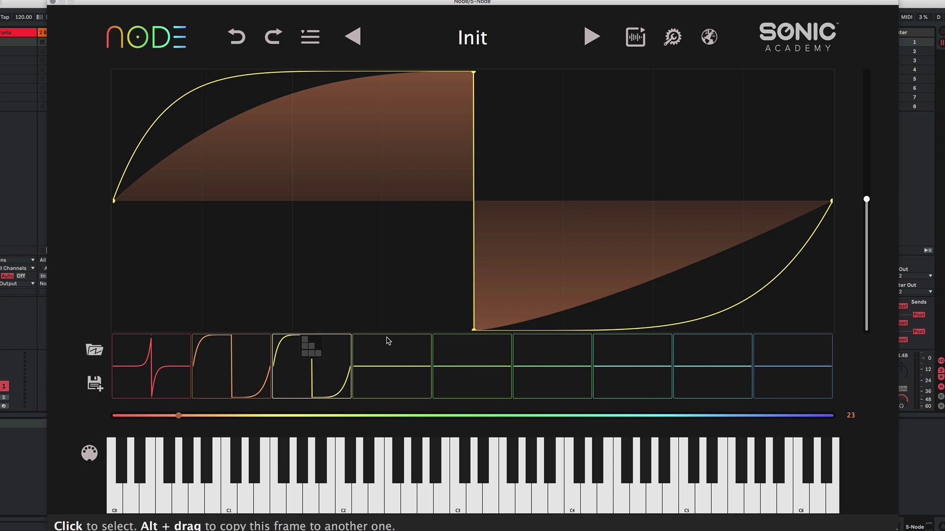
pyautogui.moveTo(487, 325); pyautogui.dragTo(797, 347)
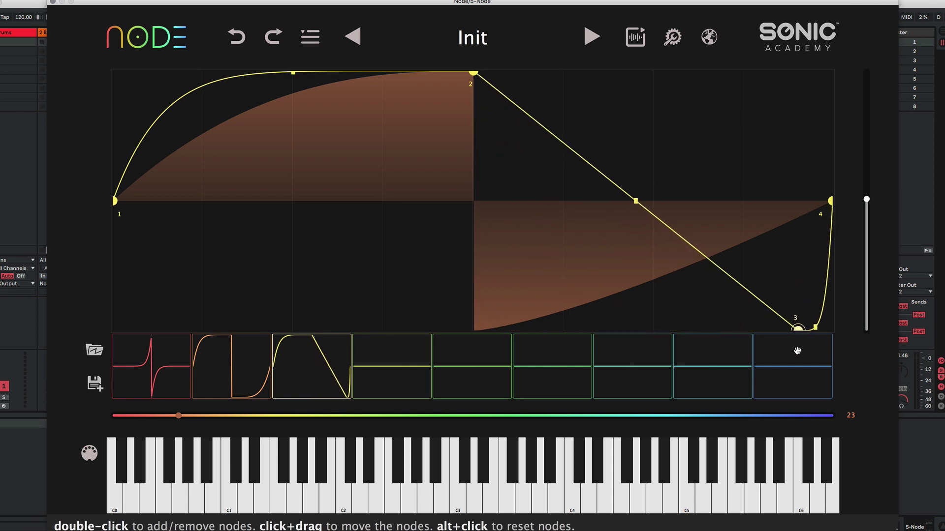
pyautogui.moveTo(471, 75); pyautogui.dragTo(797, 72)
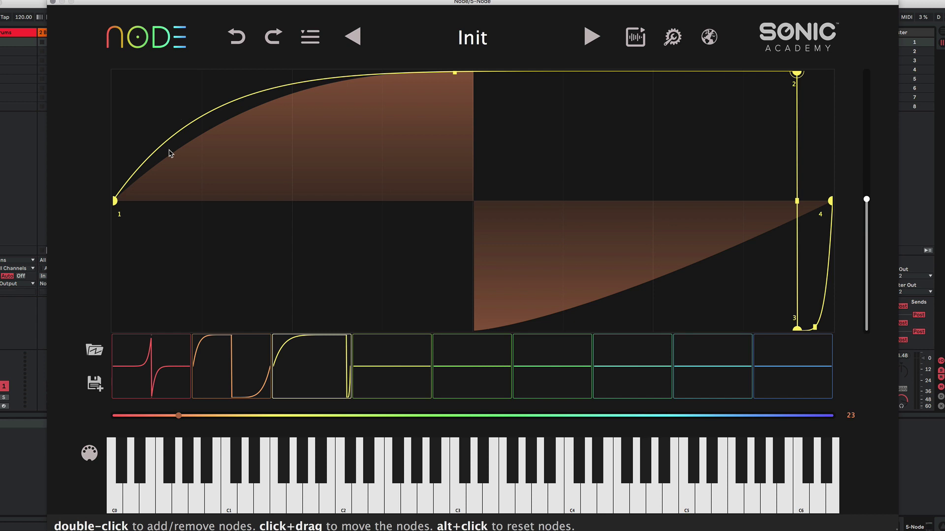
pyautogui.moveTo(178, 416); pyautogui.dragTo(294, 410)
pyautogui.moveTo(295, 383)
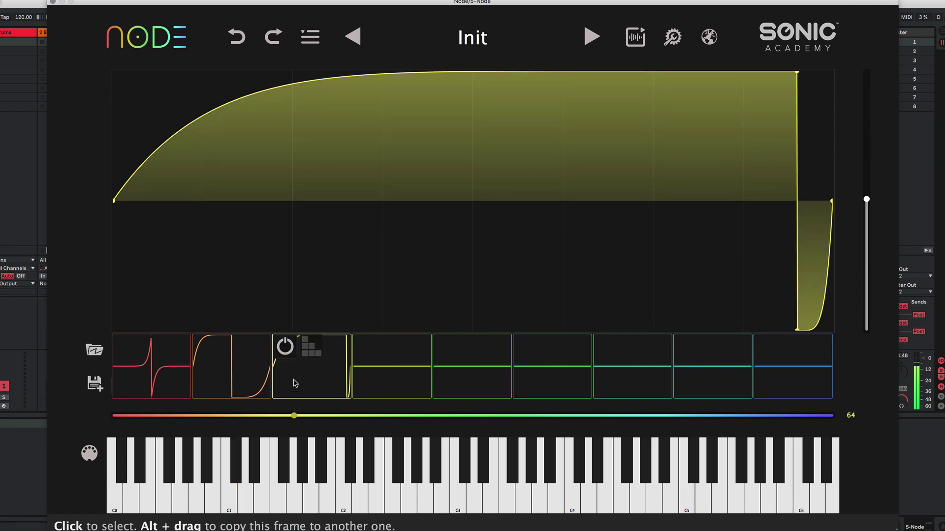
# Push frame 3's drop to the right edge, make the rising curve concave, and set morph to 52
pyautogui.moveTo(797, 329); pyautogui.dragTo(829, 328)
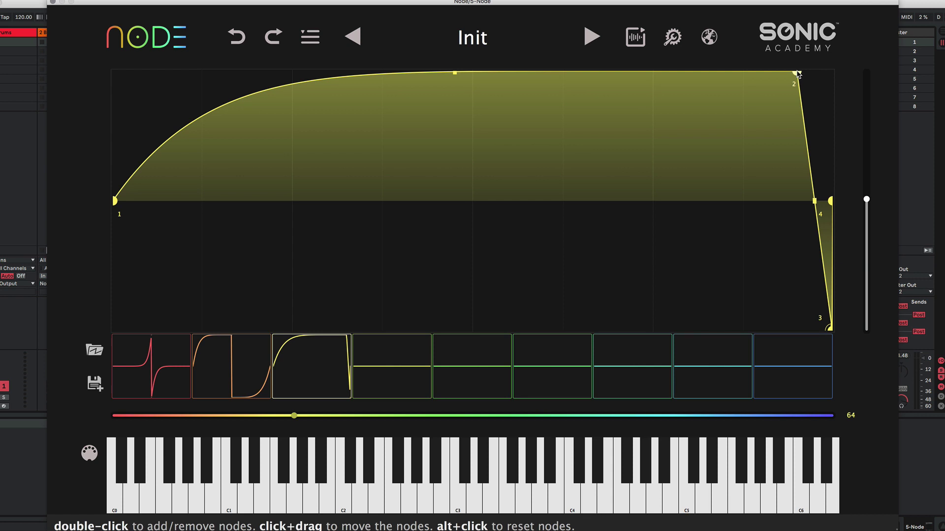
pyautogui.moveTo(797, 73); pyautogui.dragTo(830, 74)
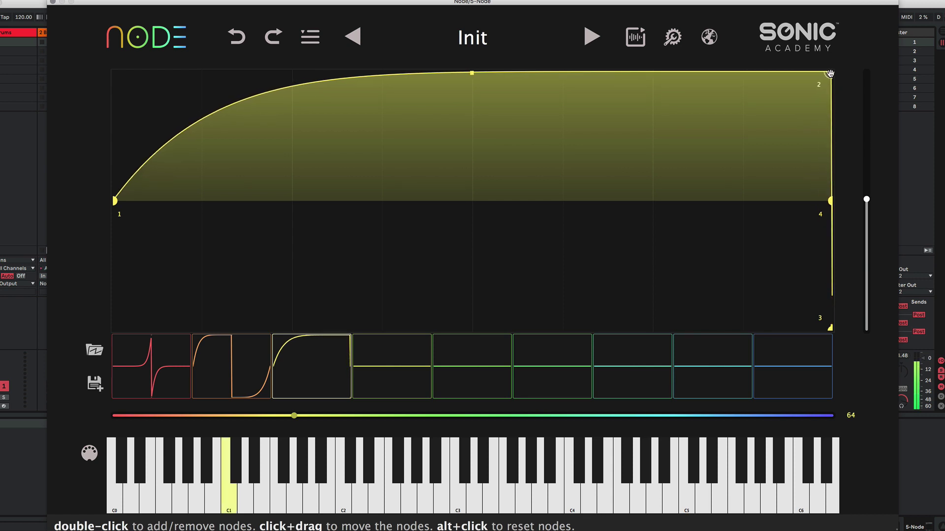
pyautogui.moveTo(477, 82); pyautogui.dragTo(479, 170)
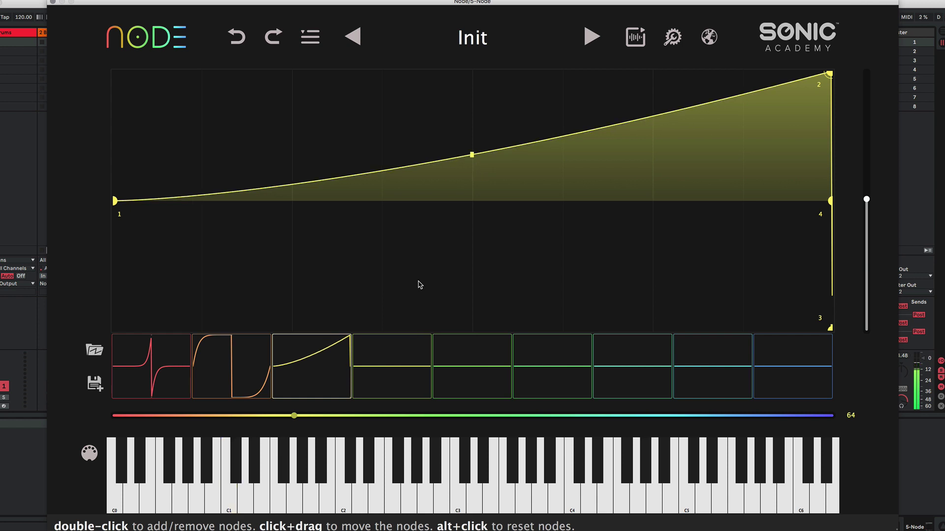
pyautogui.moveTo(293, 417); pyautogui.dragTo(389, 416)
# Preview frame slots 4, 1, 2 and 3, ending back on frame 1's thin spiked saw
pyautogui.click(390, 374)
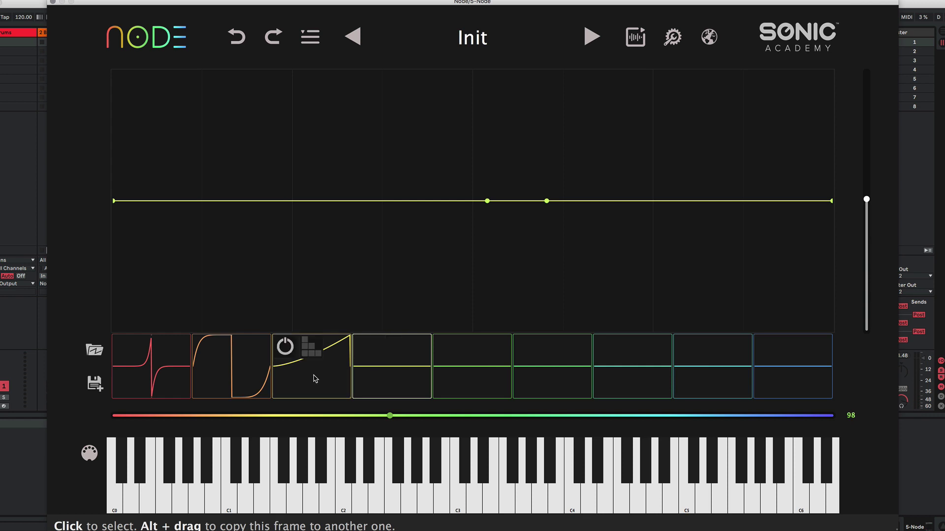
pyautogui.click(154, 386)
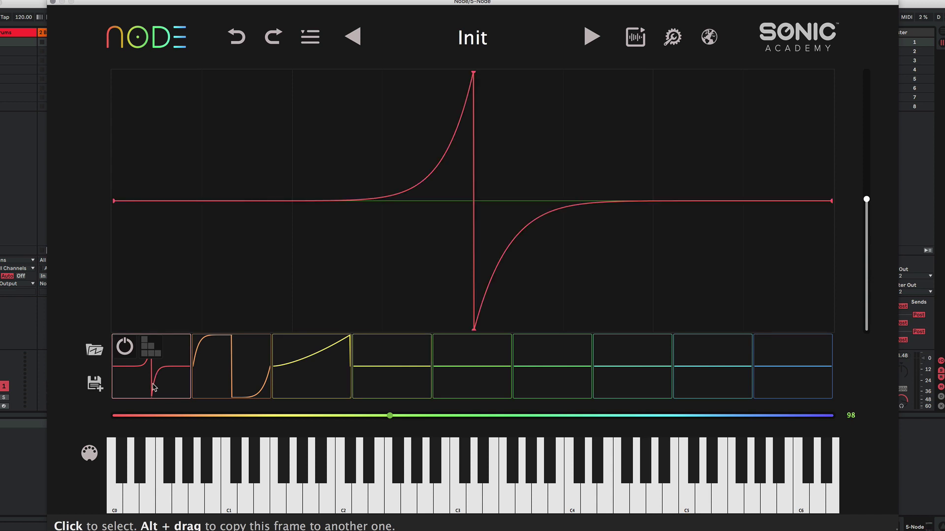
pyautogui.click(209, 382)
pyautogui.click(301, 379)
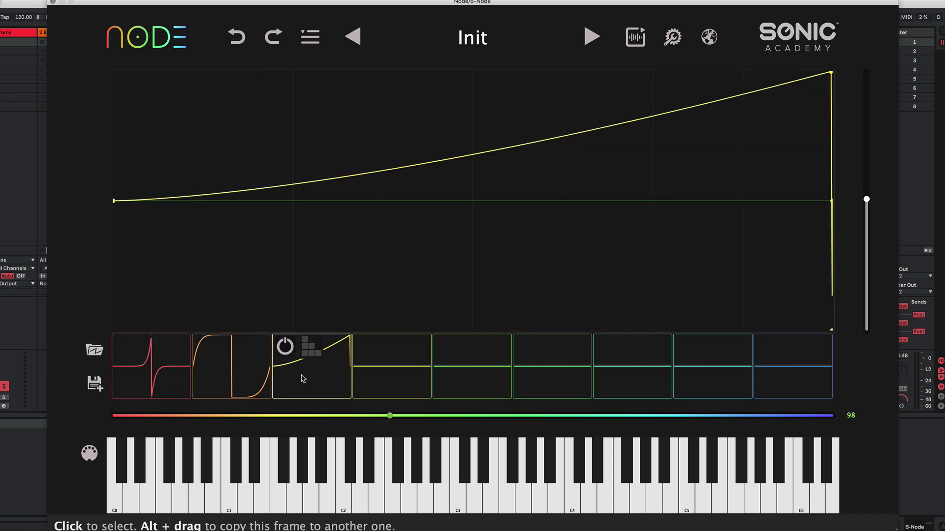
pyautogui.click(169, 378)
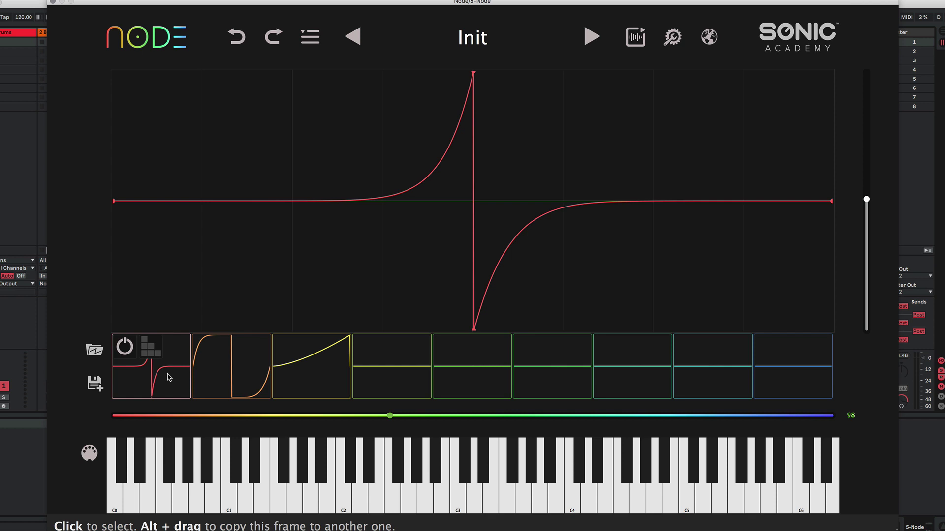
# Save frame 1 as a shape named 'Thin Saw'
pyautogui.click(95, 384)
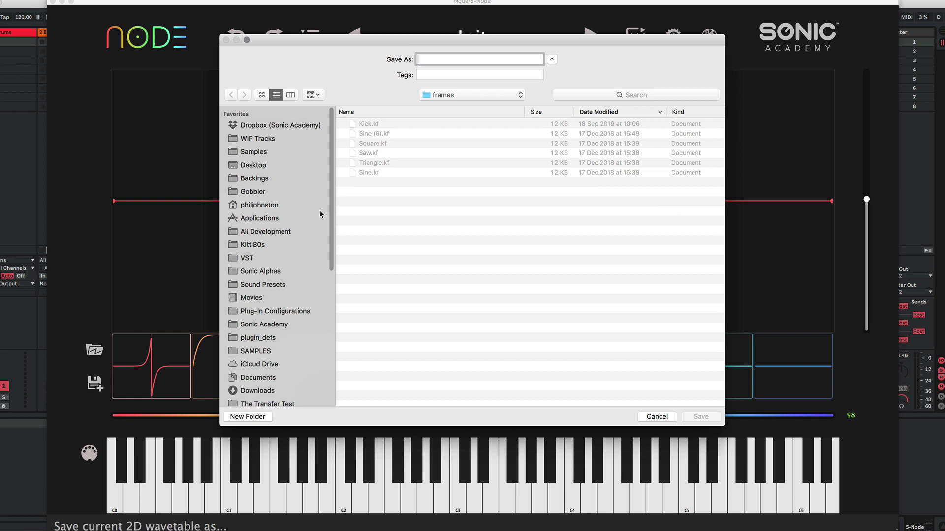
pyautogui.write('Thin')
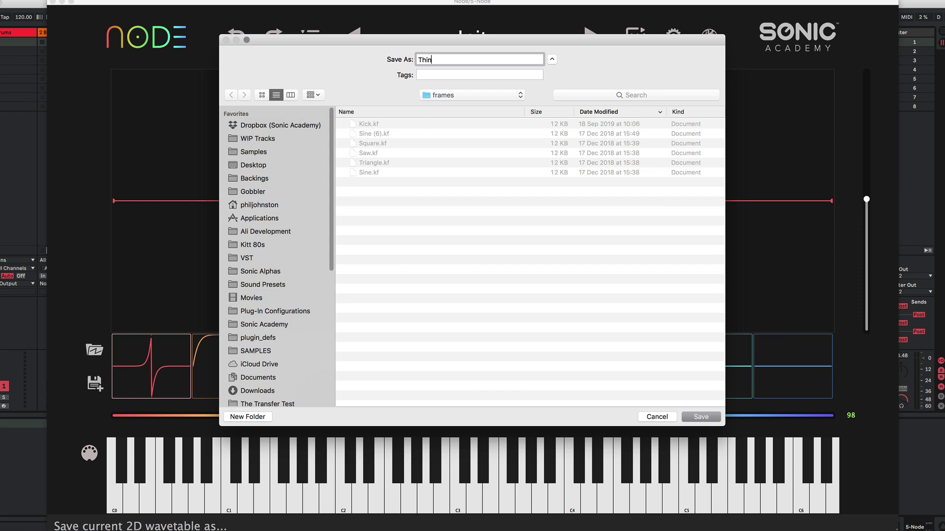
pyautogui.write(' Saw')
pyautogui.press('Return')
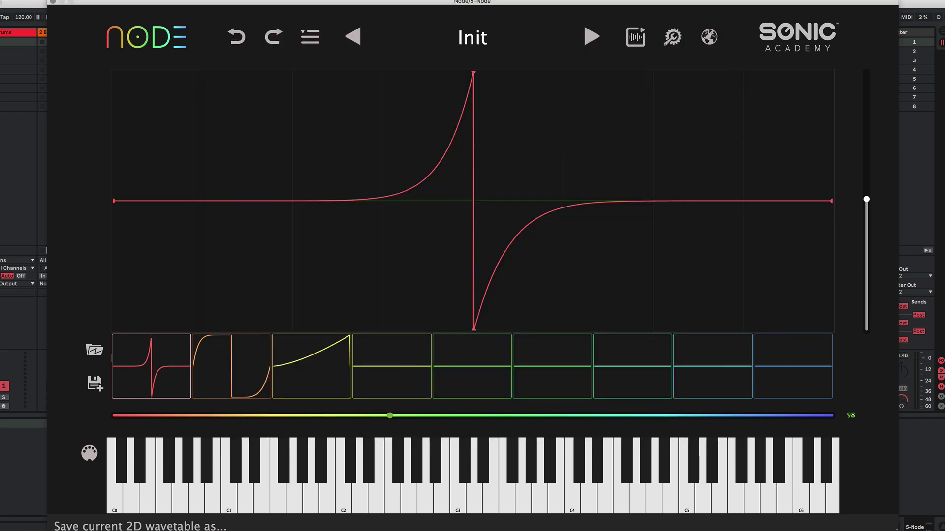
# Save frame 2 as a shape named 'Fat Saw'
pyautogui.click(237, 391)
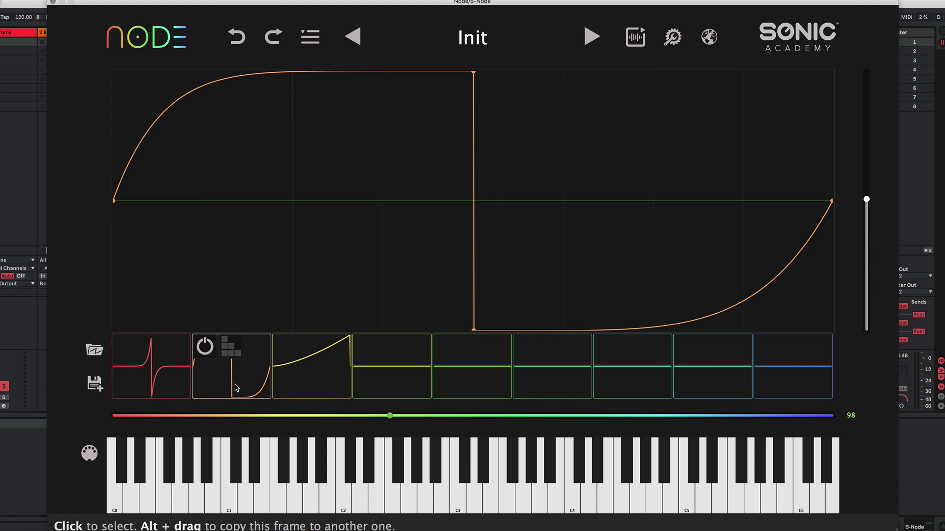
pyautogui.click(95, 384)
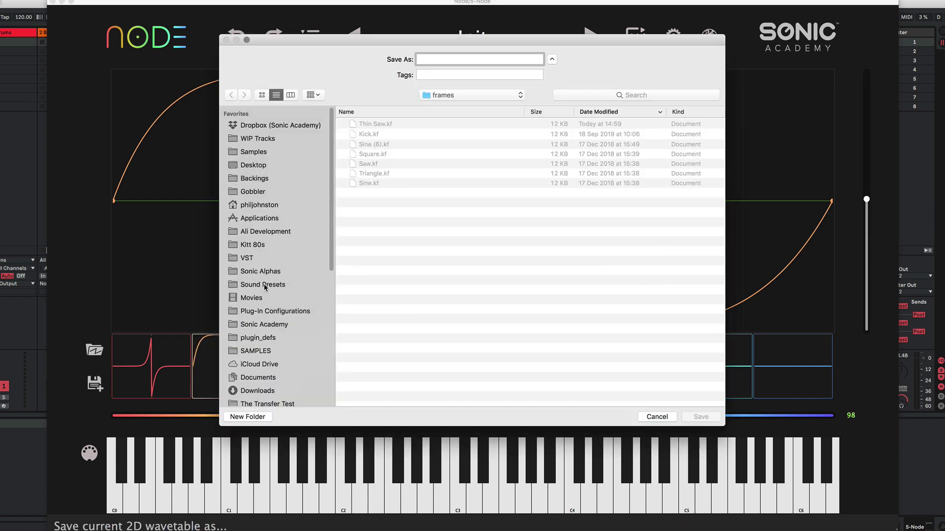
pyautogui.write('Fat Saw')
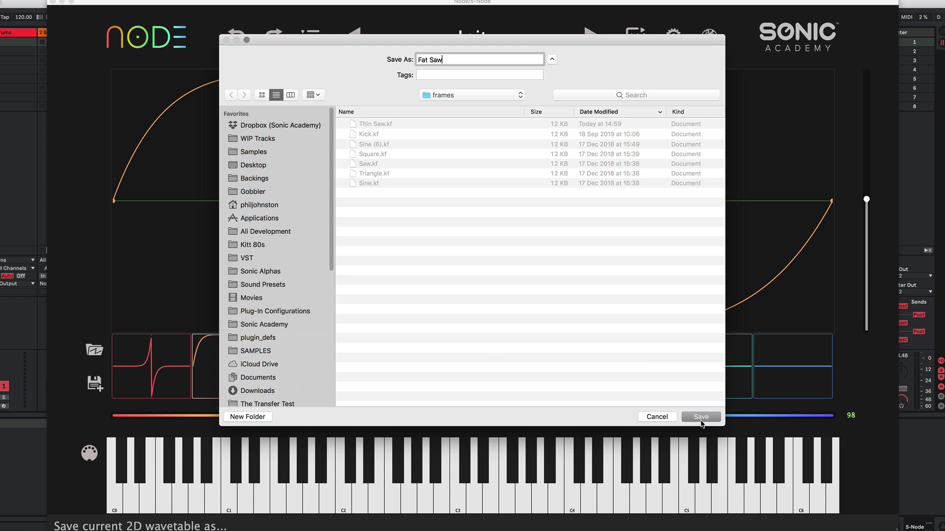
pyautogui.click(702, 418)
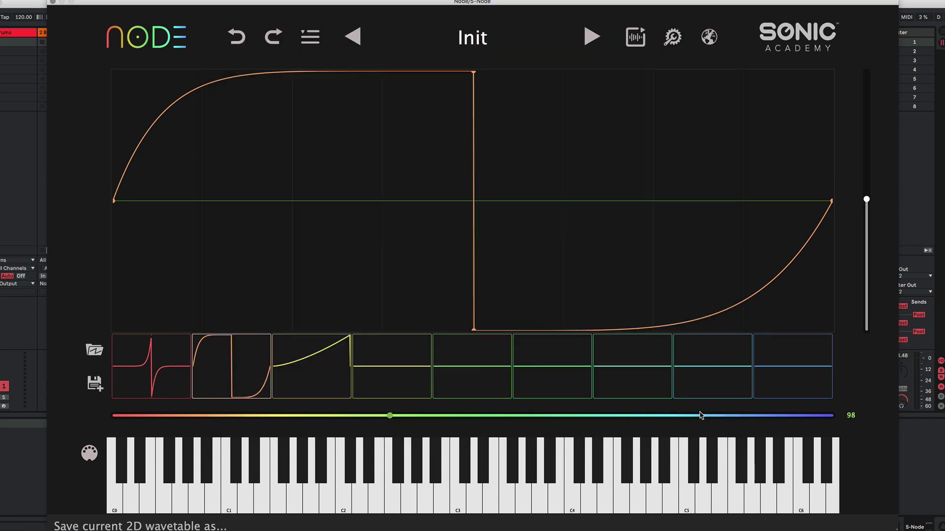
# Start saving frame 3 as a shape named 'Pwm Saw'
pyautogui.click(290, 388)
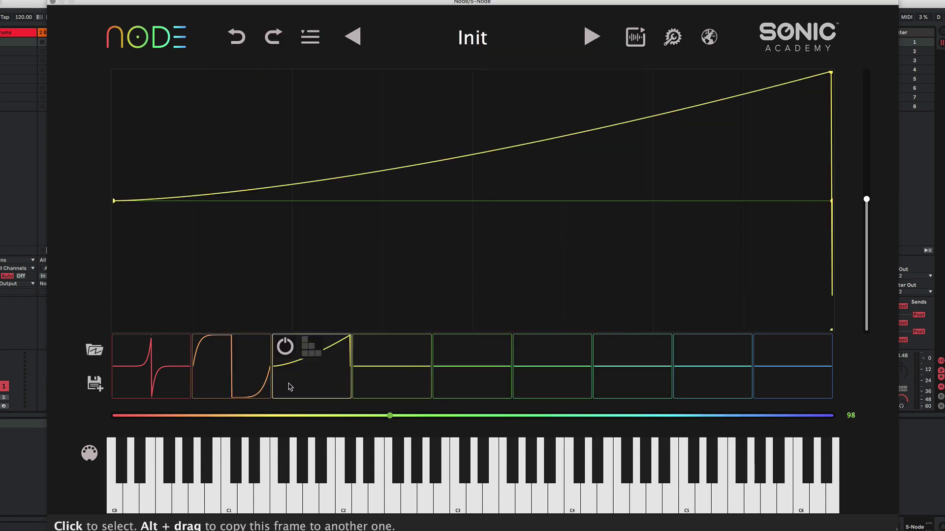
pyautogui.click(95, 383)
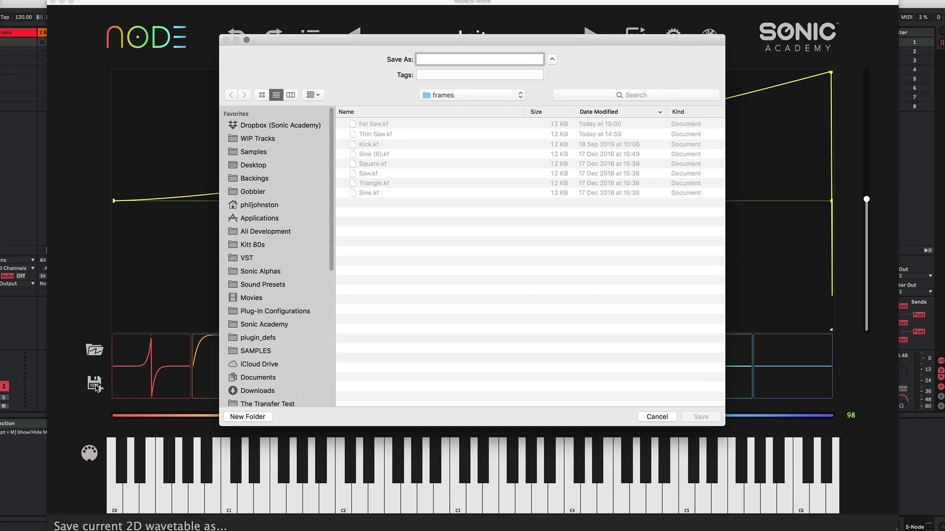
pyautogui.write('Pwm Saw')
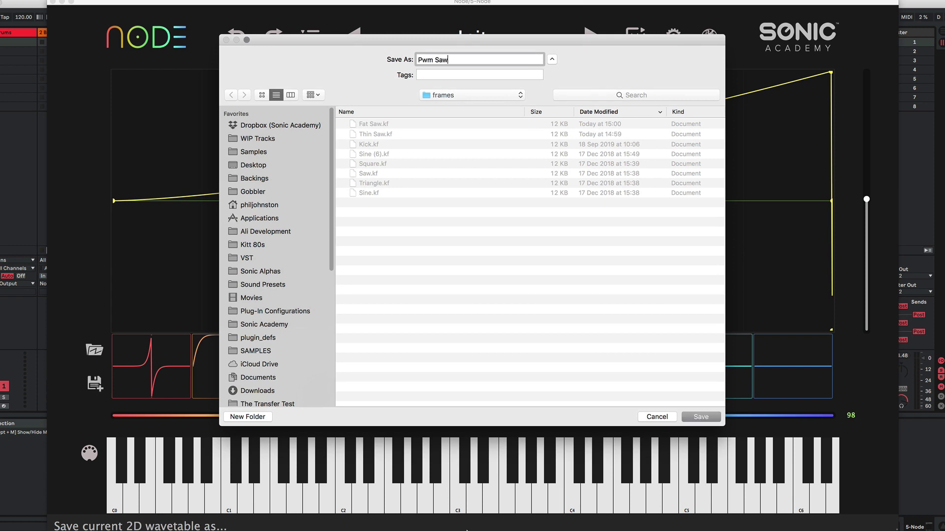
pyautogui.click(703, 417)
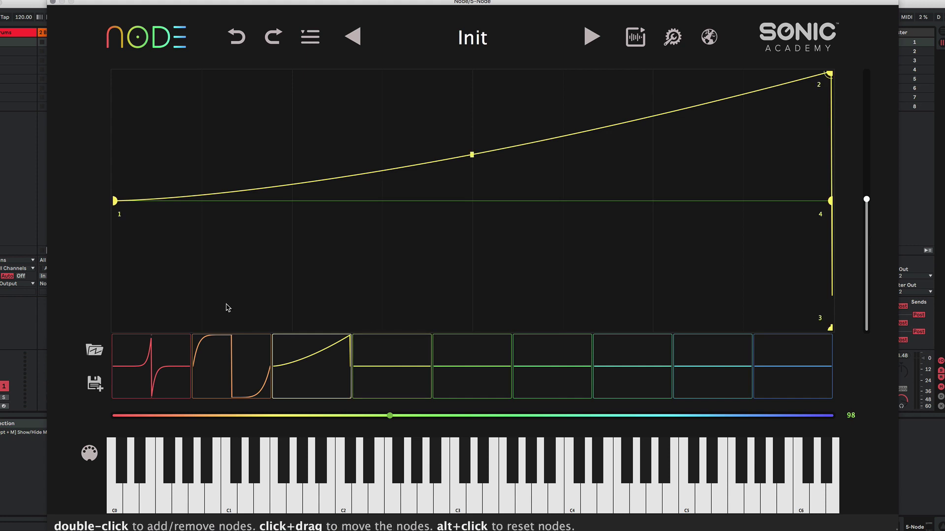
pyautogui.click(91, 352)
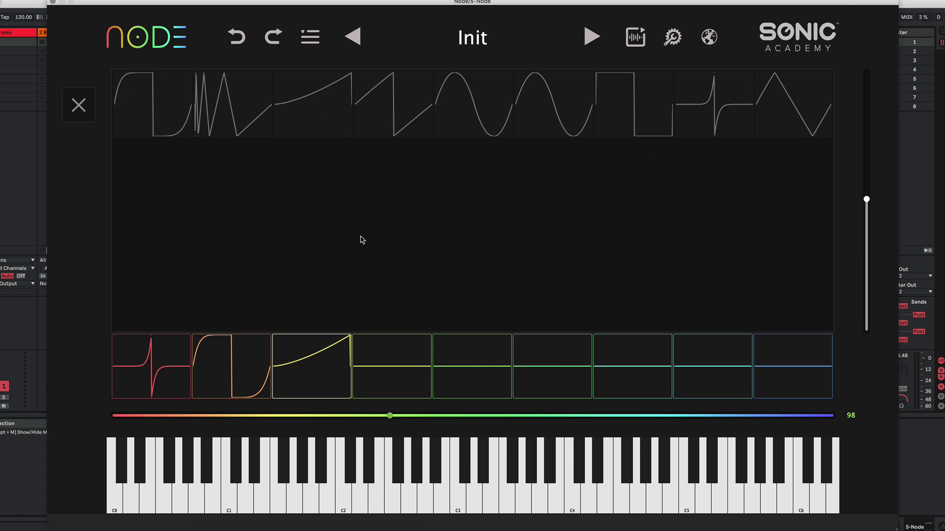
pyautogui.click(77, 105)
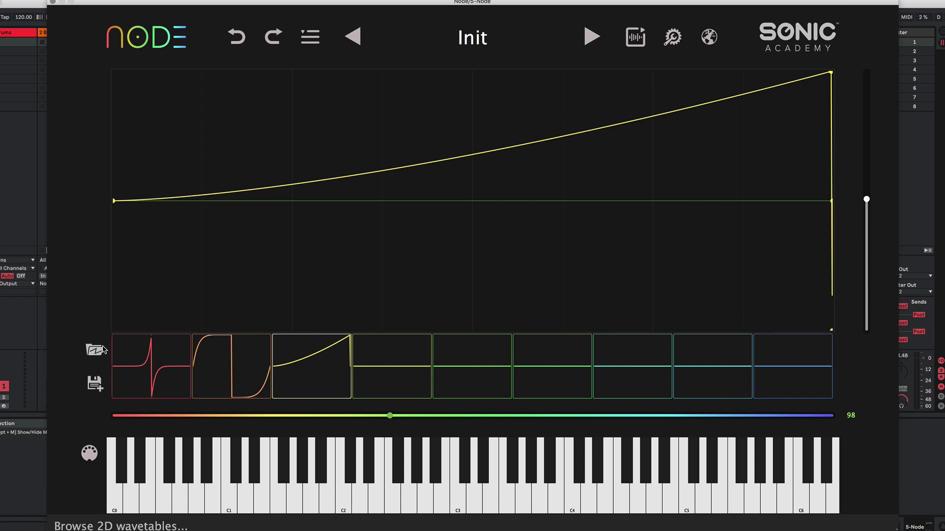
pyautogui.moveTo(297, 315)
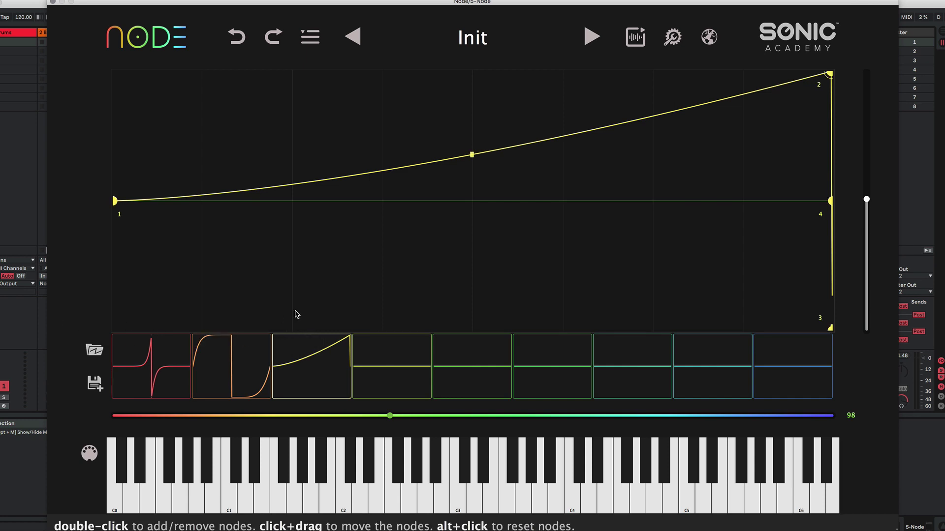